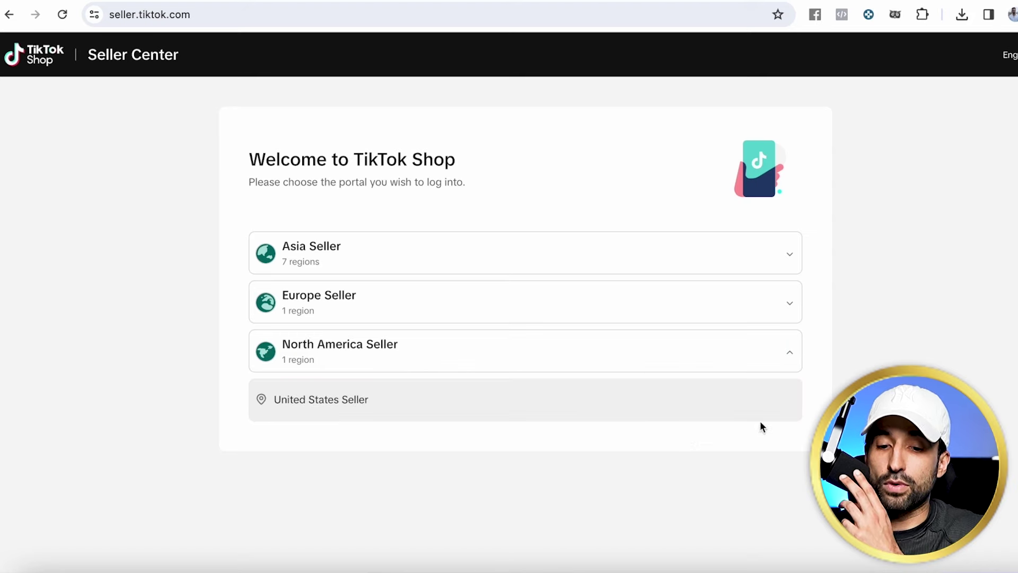
Open the United States seller portal of TikTok Shop Seller Center
click(777, 411)
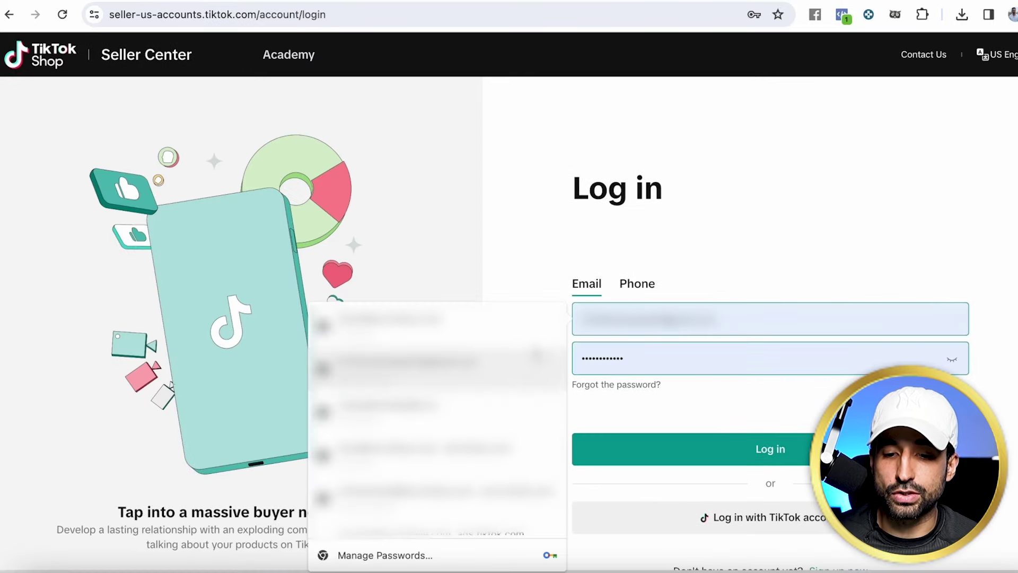
click(518, 259)
scroll(680, 406, down, 2)
scroll(666, 403, down, 2)
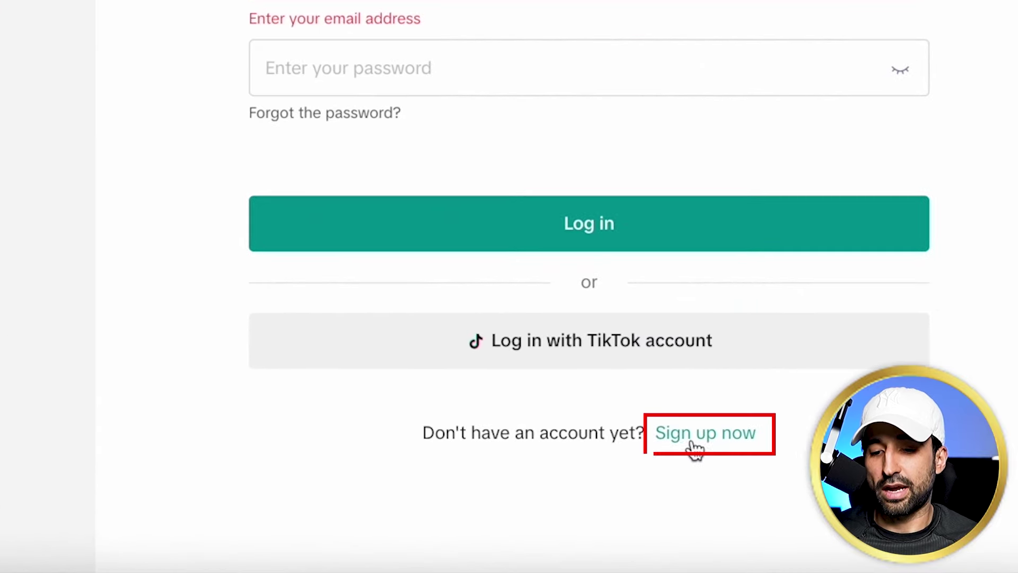
Start a new seller sign-up by entering and submitting the seller's email address
click(689, 440)
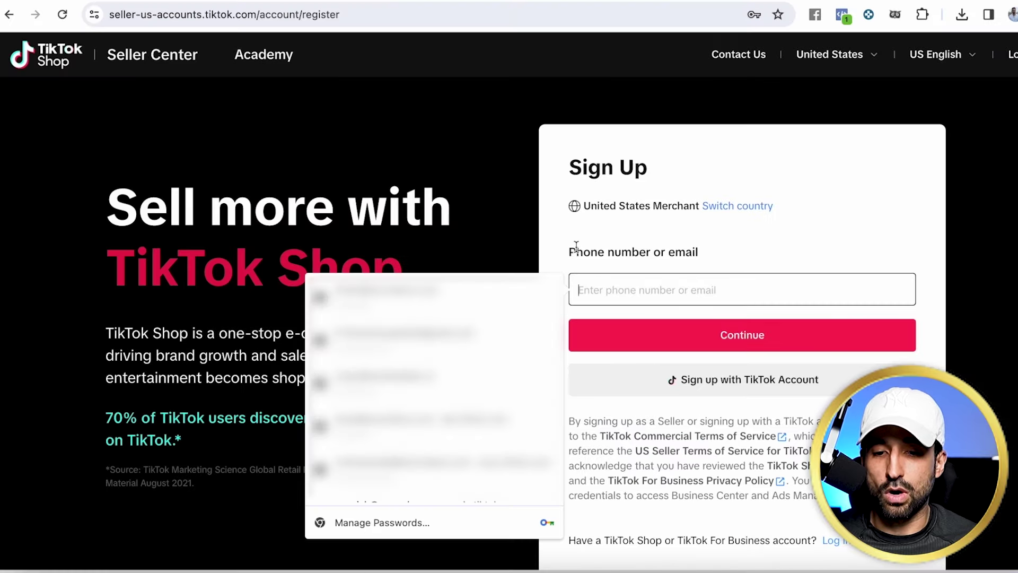
click(576, 246)
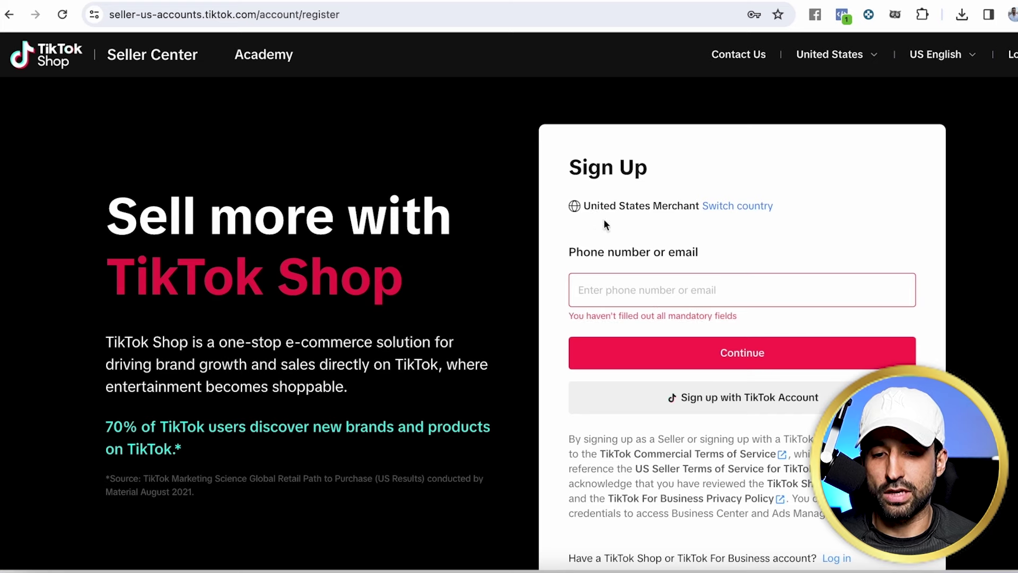
drag(677, 203, 674, 212)
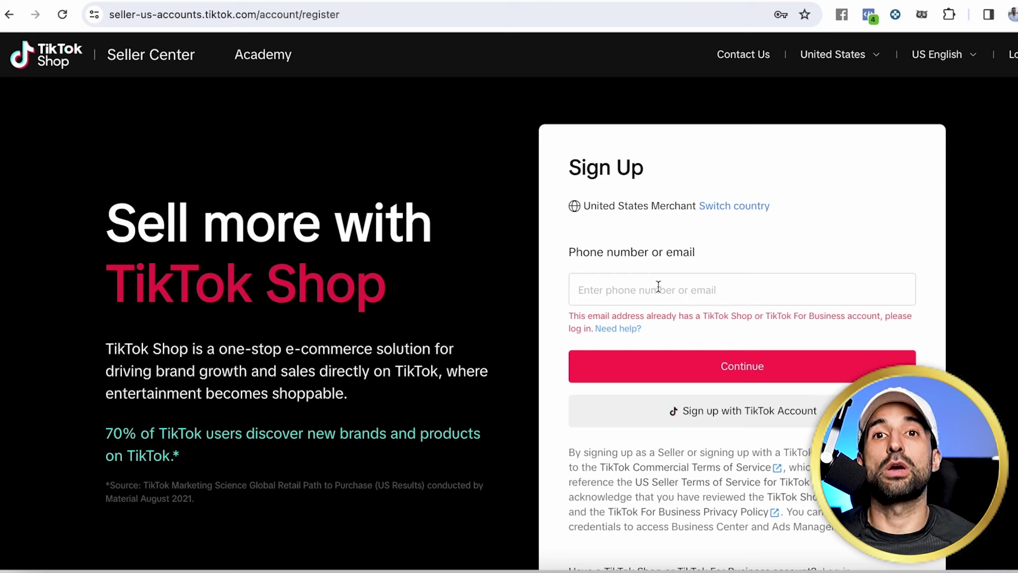
click(691, 287)
text(email)
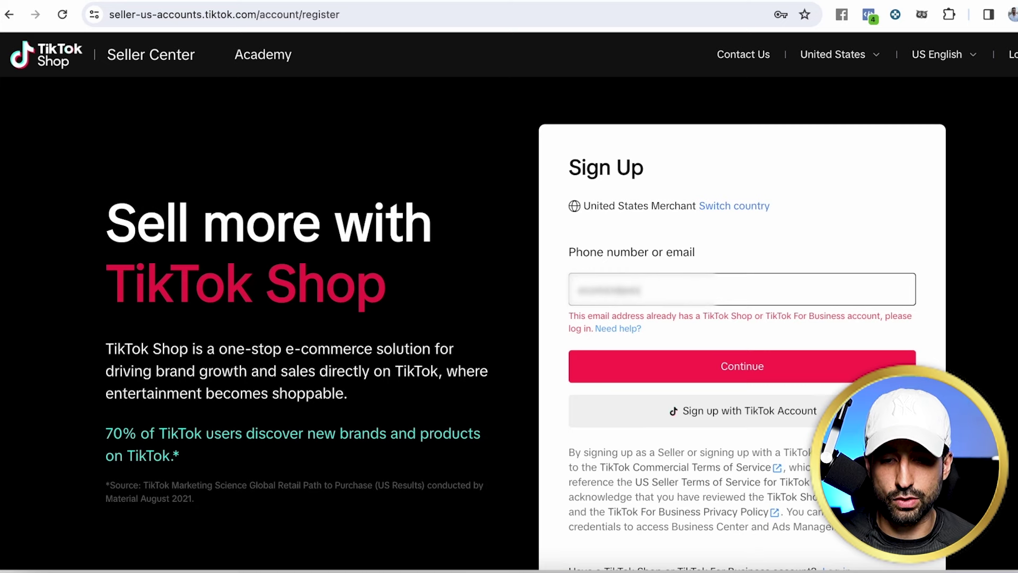
text(@gmail.com)
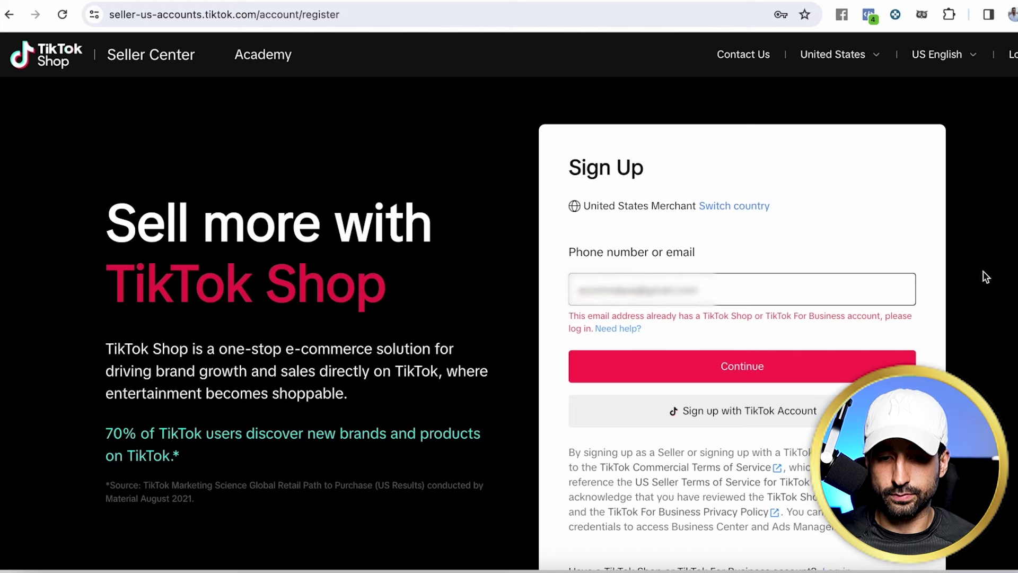
click(705, 372)
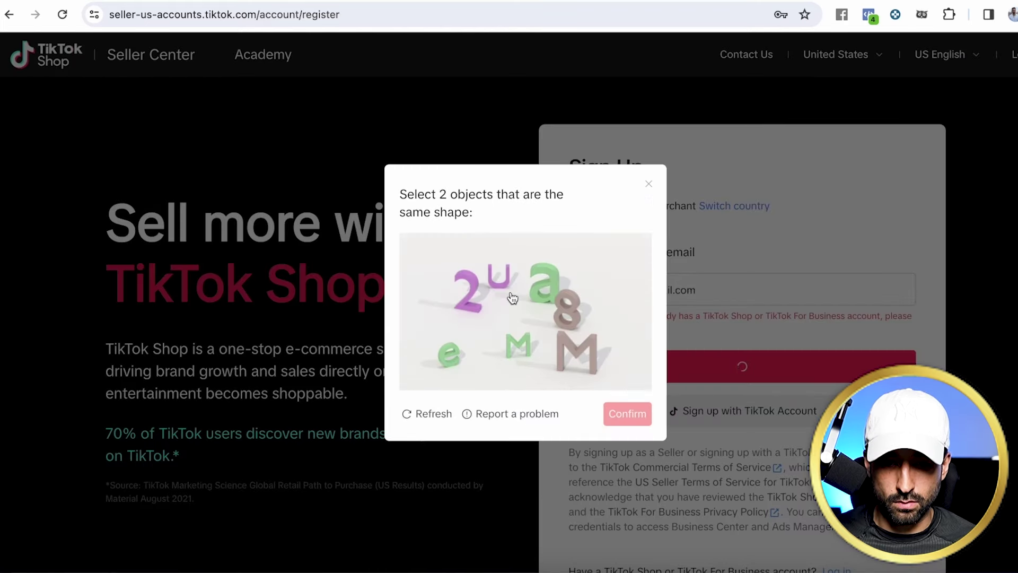
Solve the security check by selecting the big and small M shapes
click(579, 342)
click(510, 343)
click(634, 414)
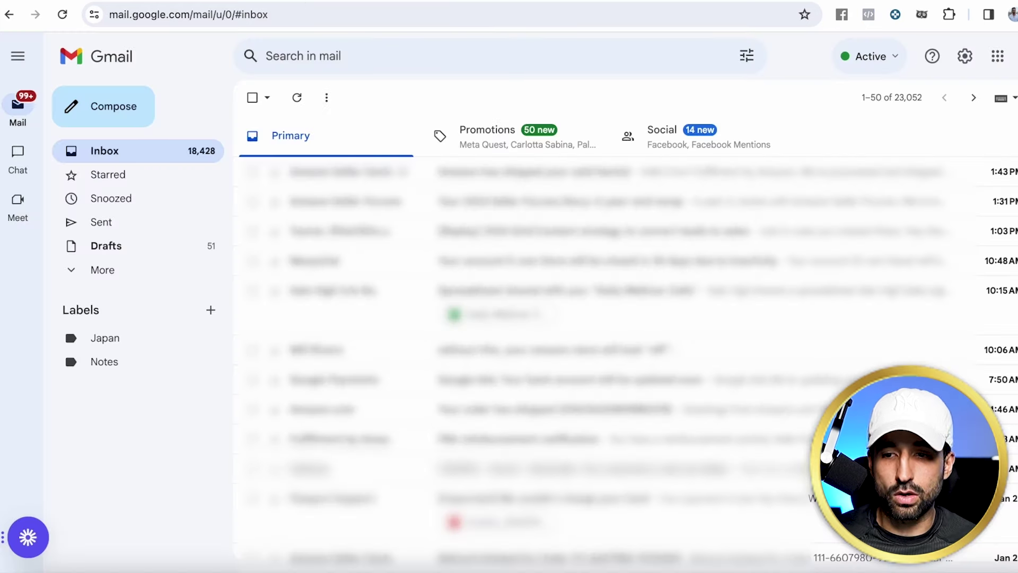
Get the verification code from the email inbox and enter it
click(1012, 56)
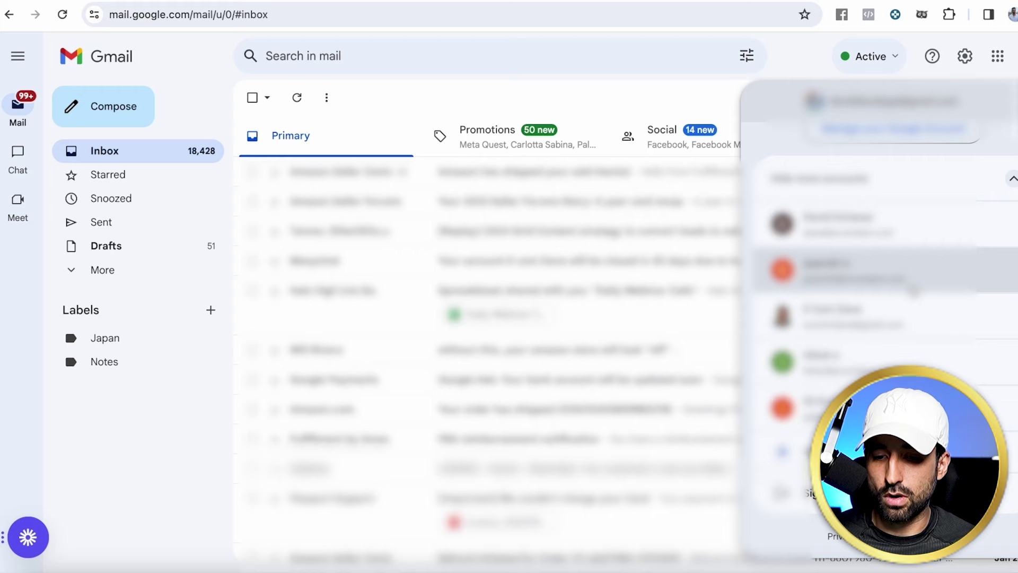
click(881, 310)
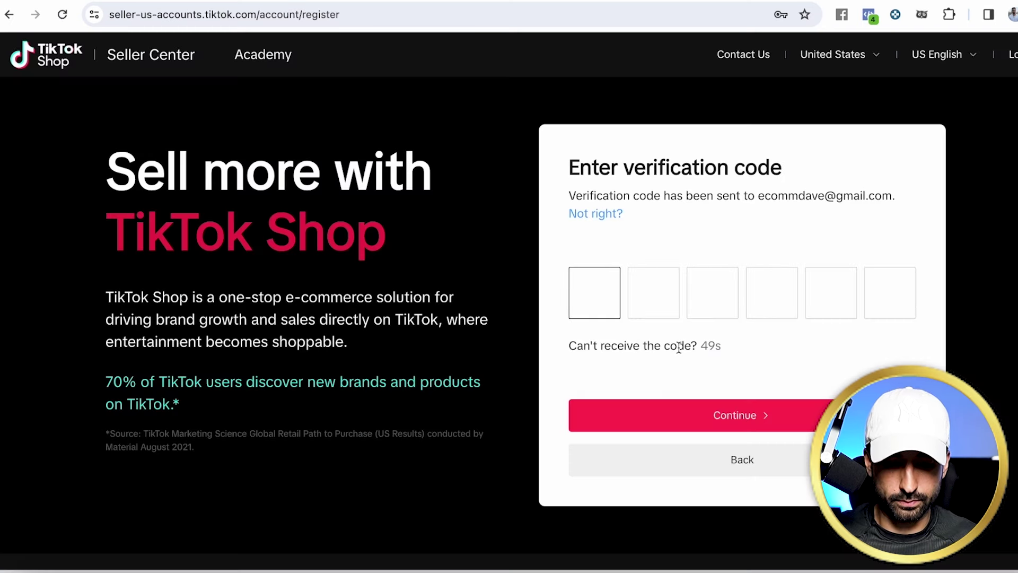
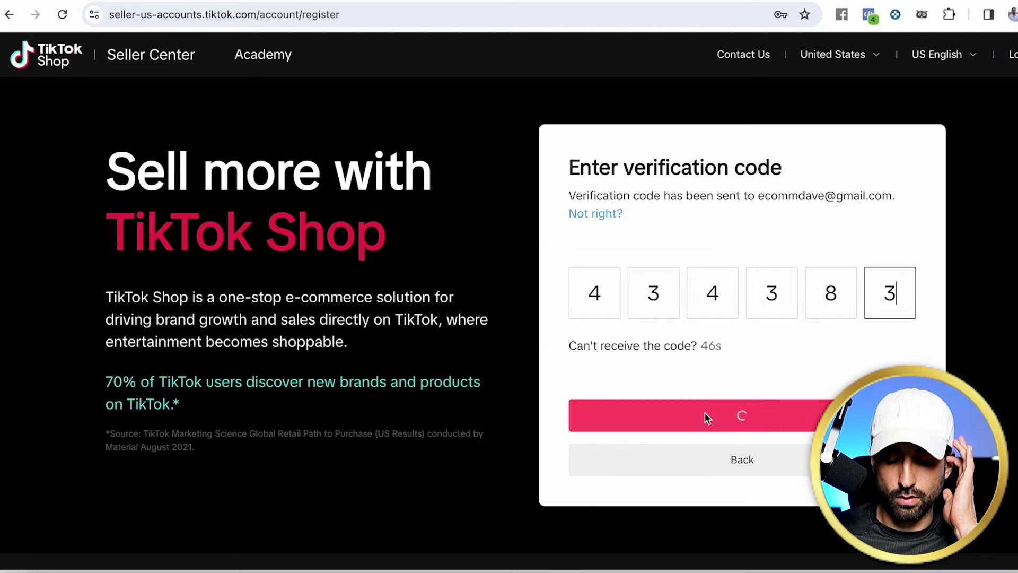
Set and confirm a new account password, then submit it
click(650, 239)
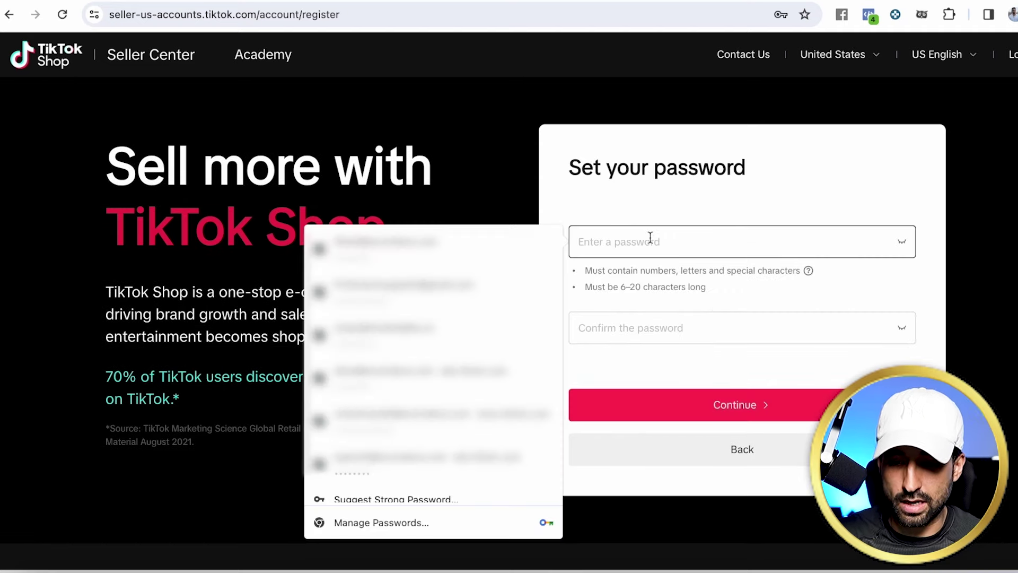
key(ctrl+v)
key(ctrl+a)
key(BackSpace)
text(****)
click(634, 325)
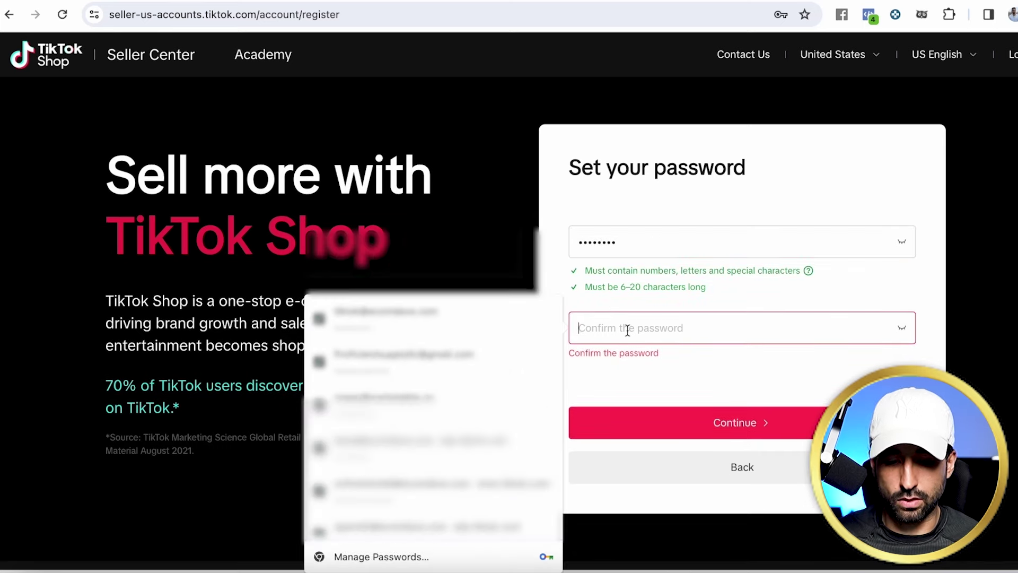
text(**)
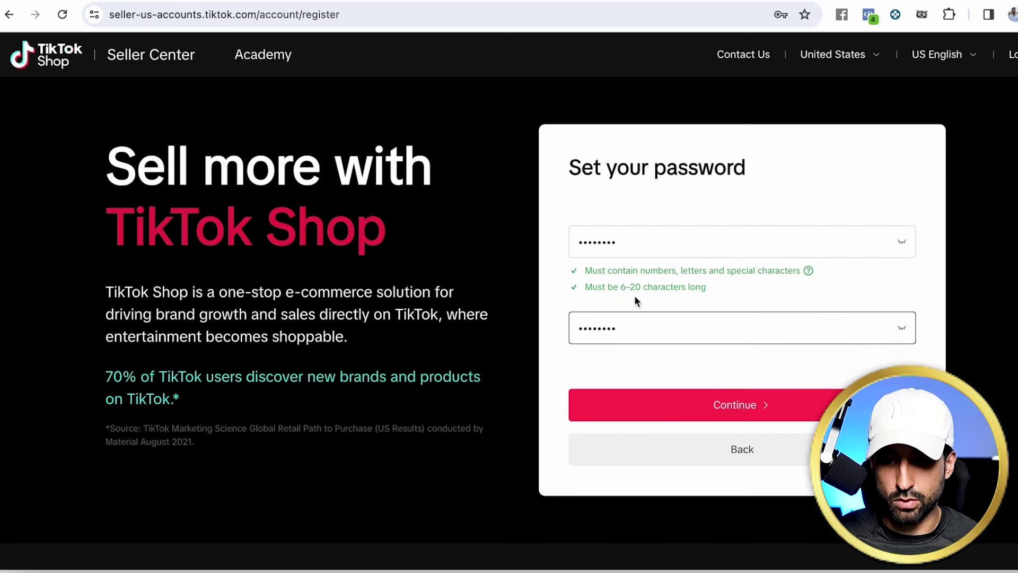
click(755, 408)
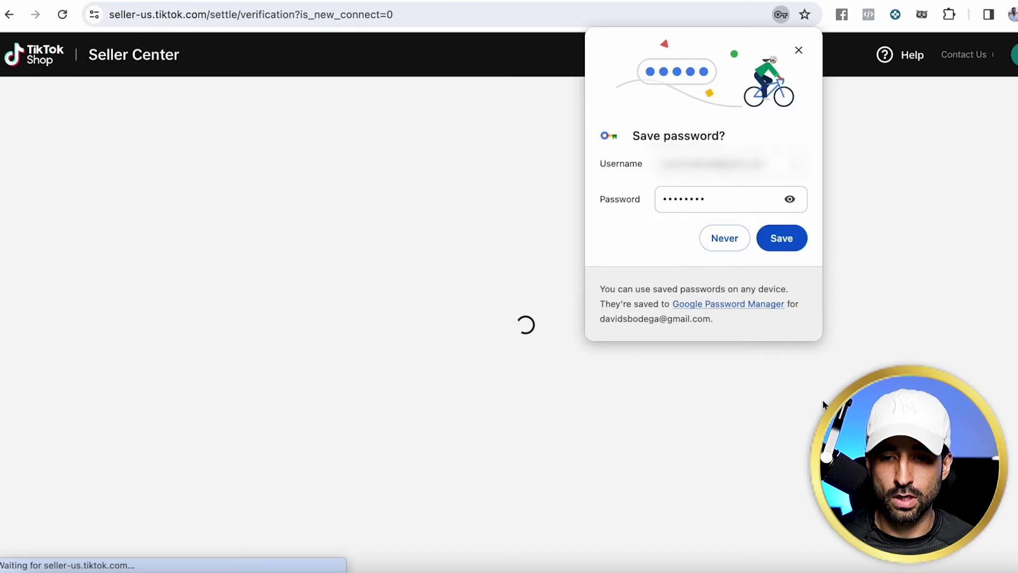
Save the new seller login in Chrome's password manager
click(772, 244)
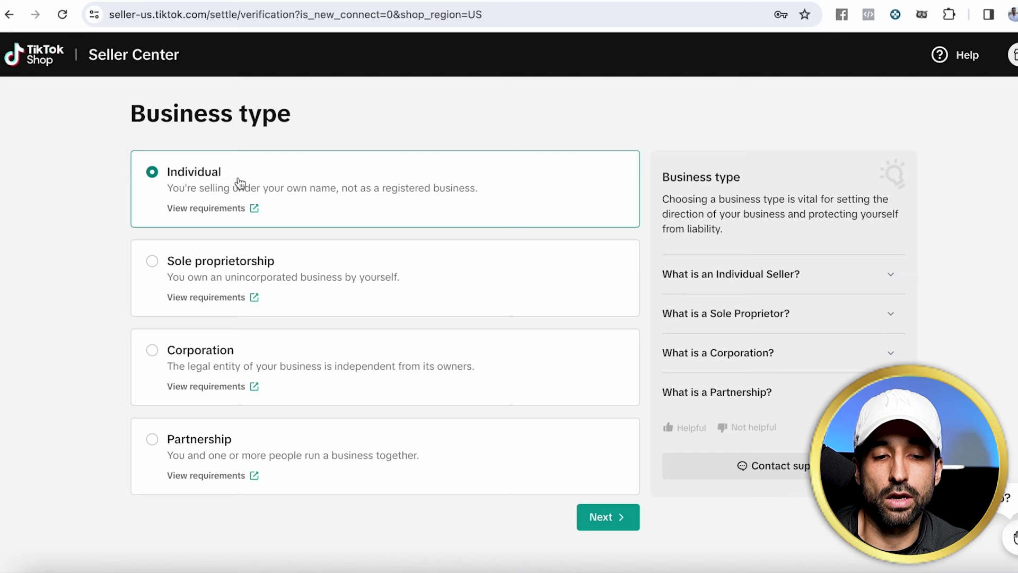
Proceed with the Individual business type and scroll through the verification form
click(621, 517)
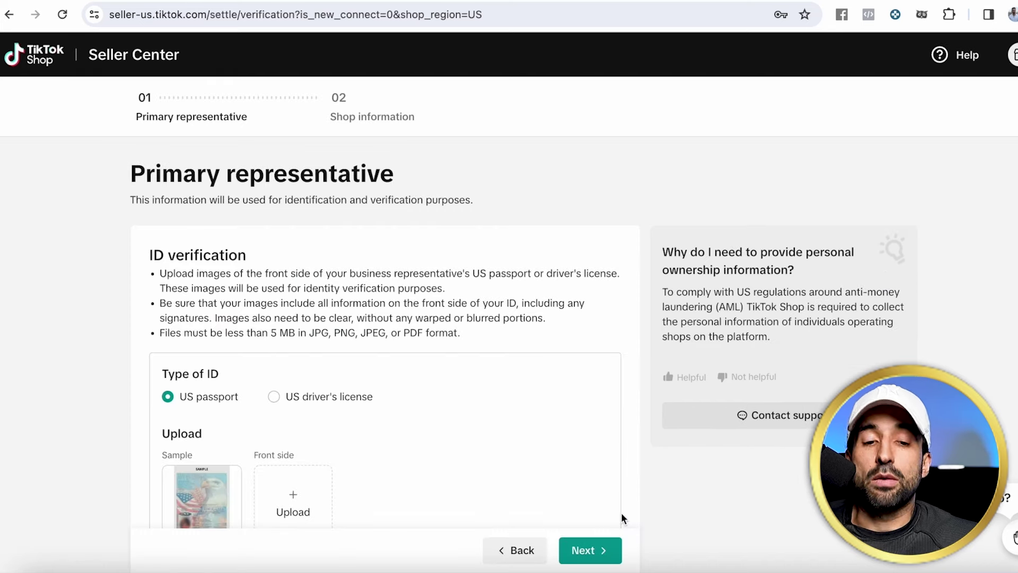
scroll(439, 365, down, 2)
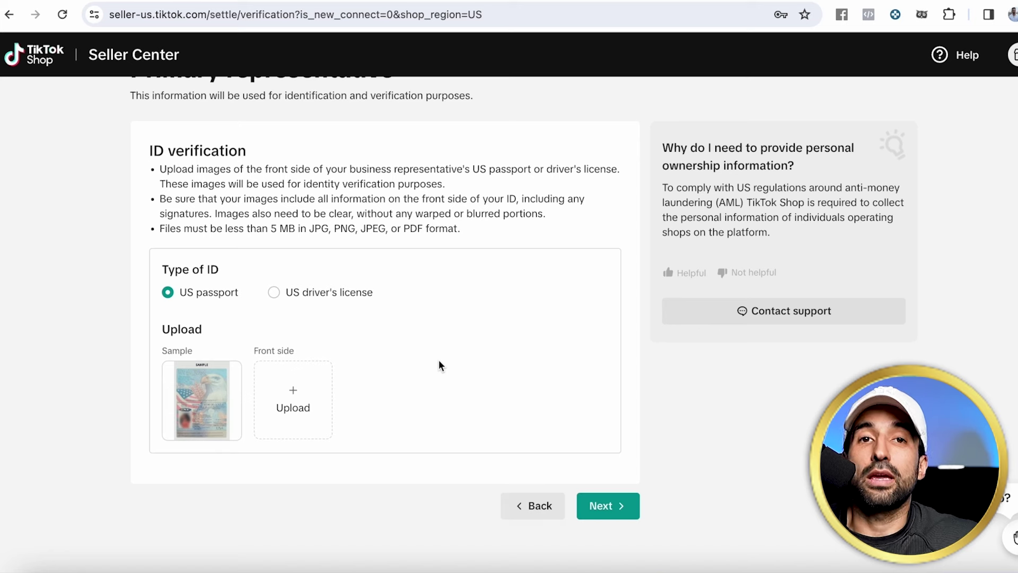
scroll(439, 365, up, 1)
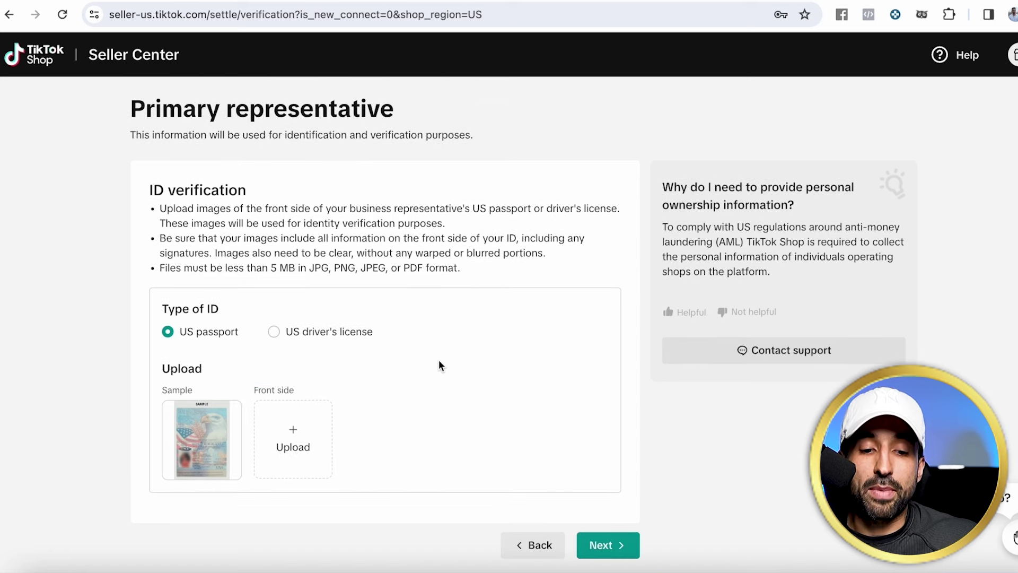
scroll(438, 366, down, 1)
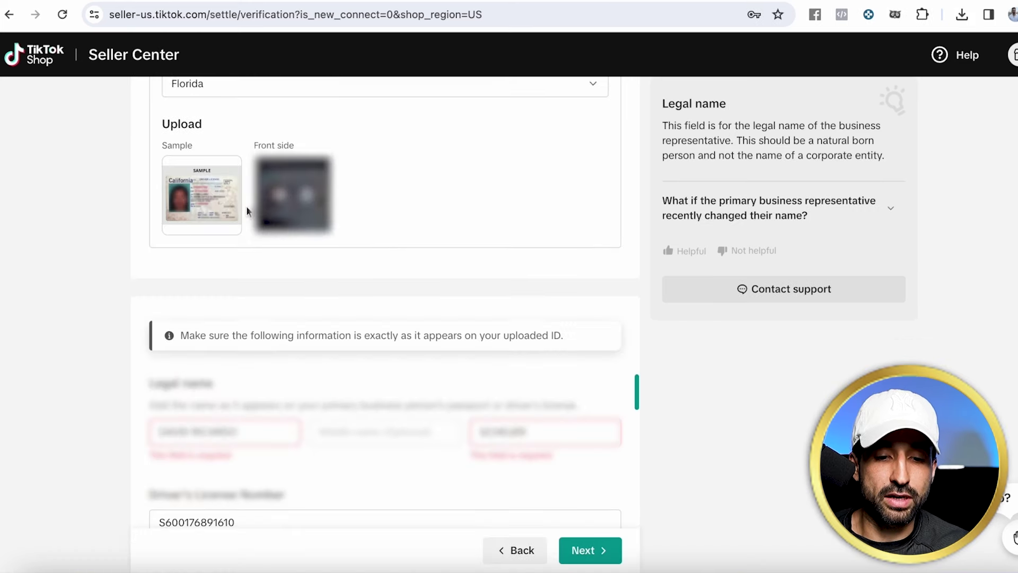
scroll(316, 288, up, 3)
scroll(357, 293, down, 7)
scroll(357, 293, down, 1)
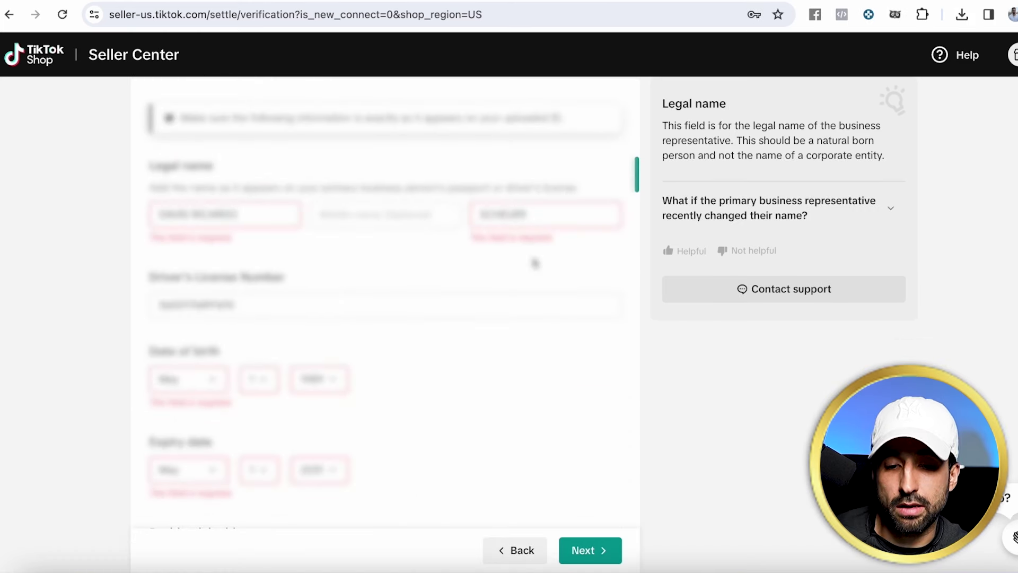
scroll(264, 347, down, 2)
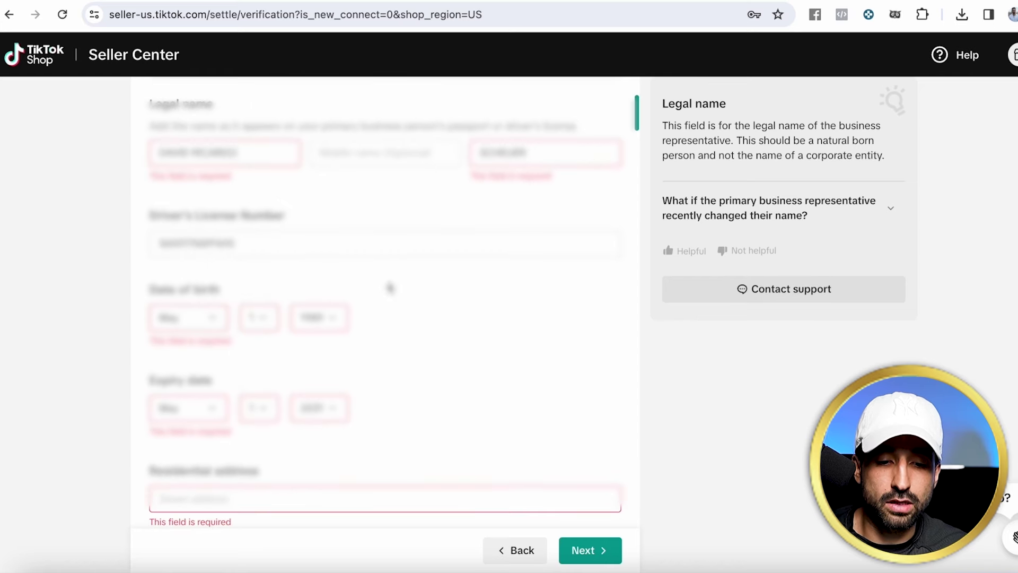
scroll(280, 393, down, 2)
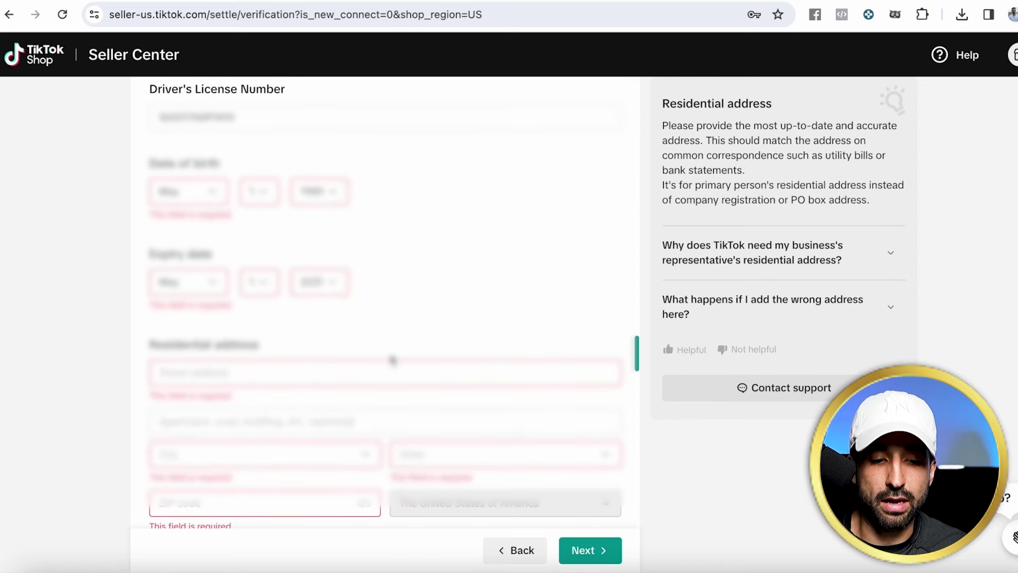
scroll(393, 359, down, 2)
scroll(405, 348, up, 10)
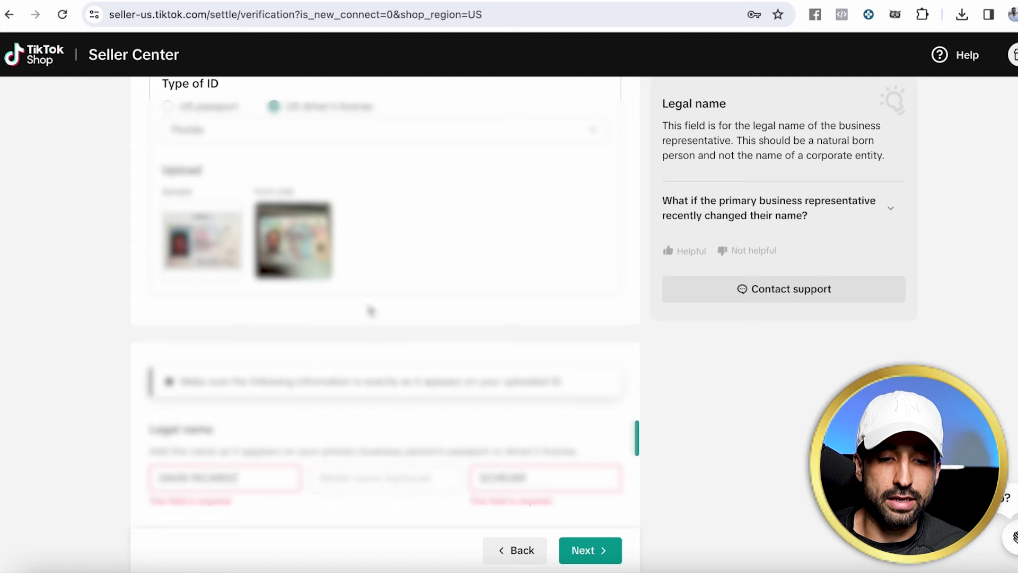
scroll(329, 392, down, 5)
scroll(324, 395, down, 5)
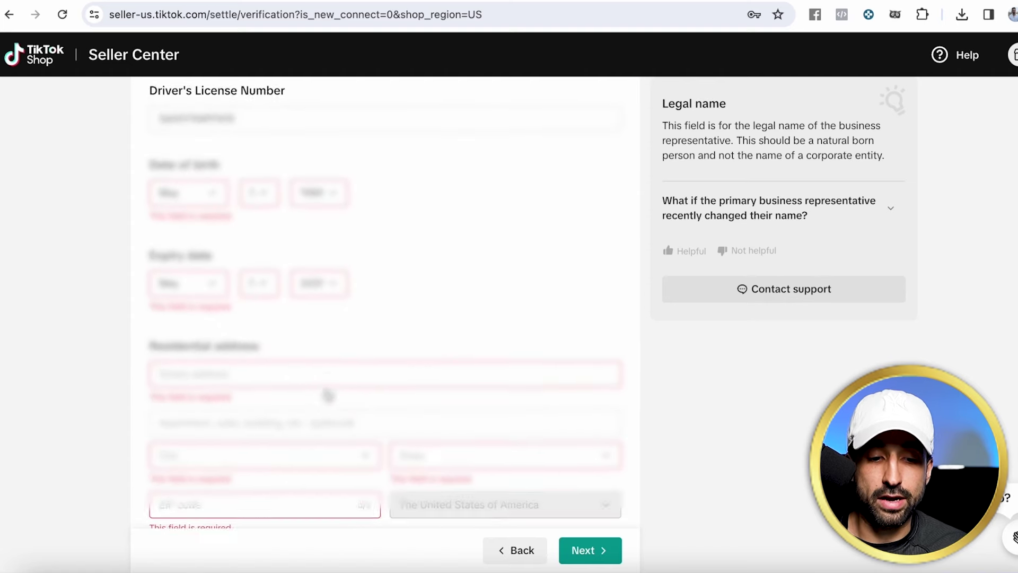
Enter the residential street address from the suggestions and fill in the city
click(254, 222)
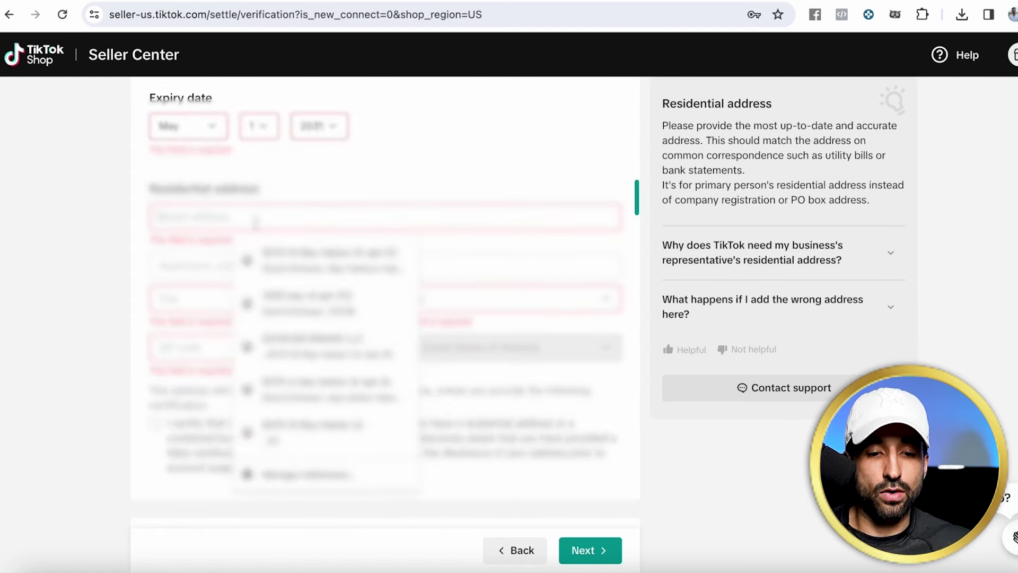
text(5070)
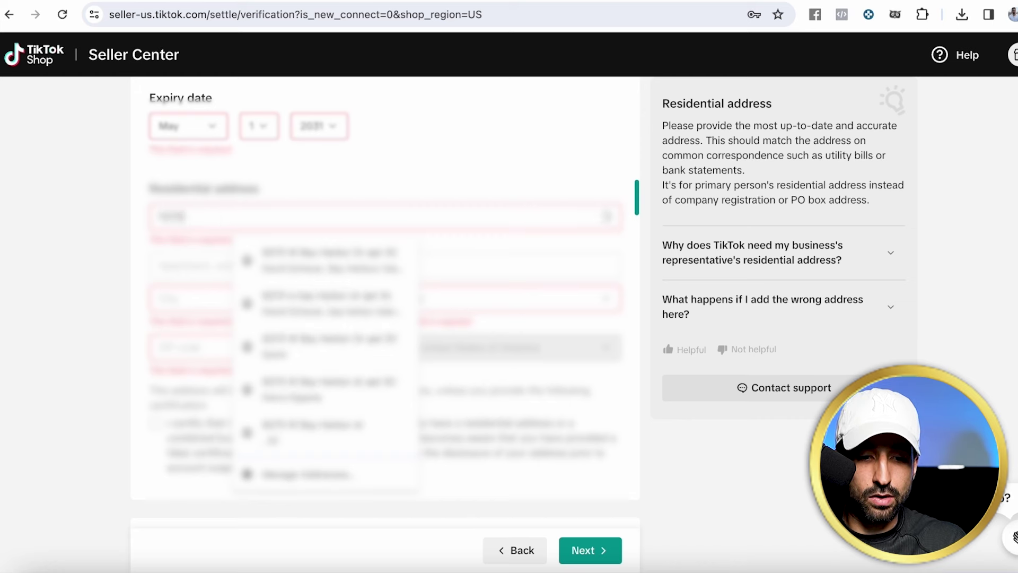
click(328, 260)
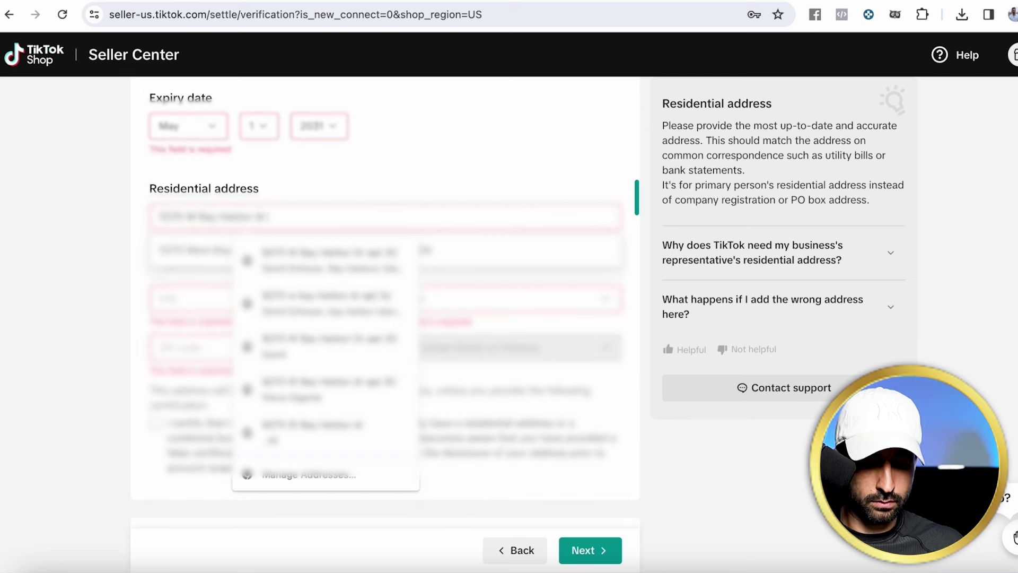
click(225, 334)
click(237, 281)
text(Bay Harbor Islands)
scroll(336, 439, down, 3)
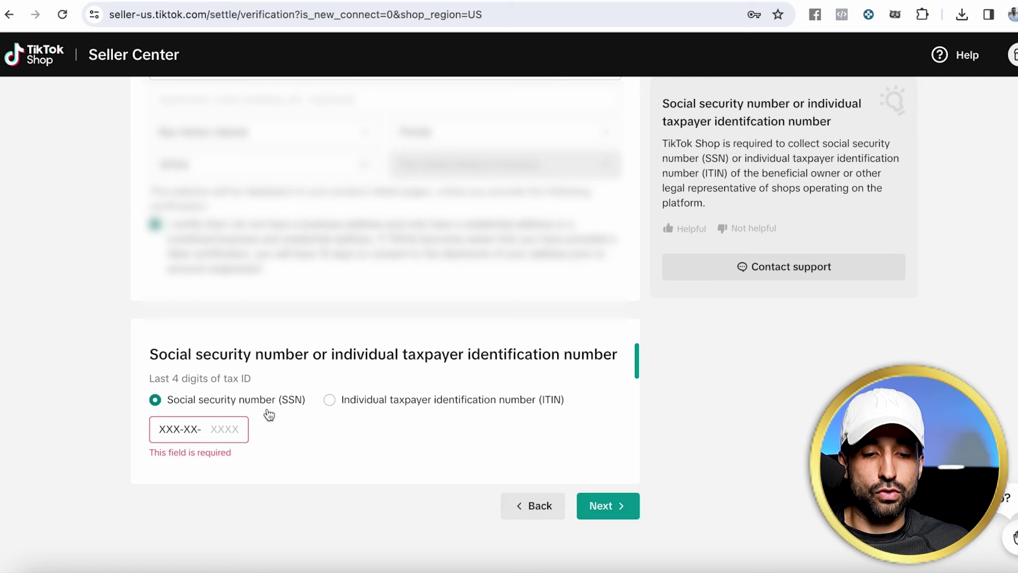
Enter the SSN's last four digits and continue to Shop information
text(1234)
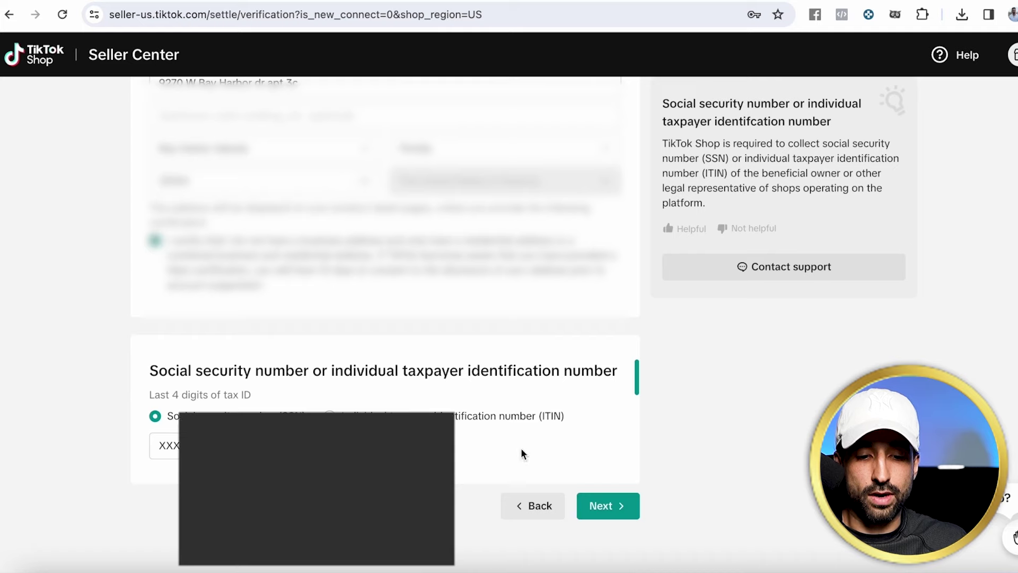
scroll(580, 469, up, 3)
scroll(584, 477, down, 3)
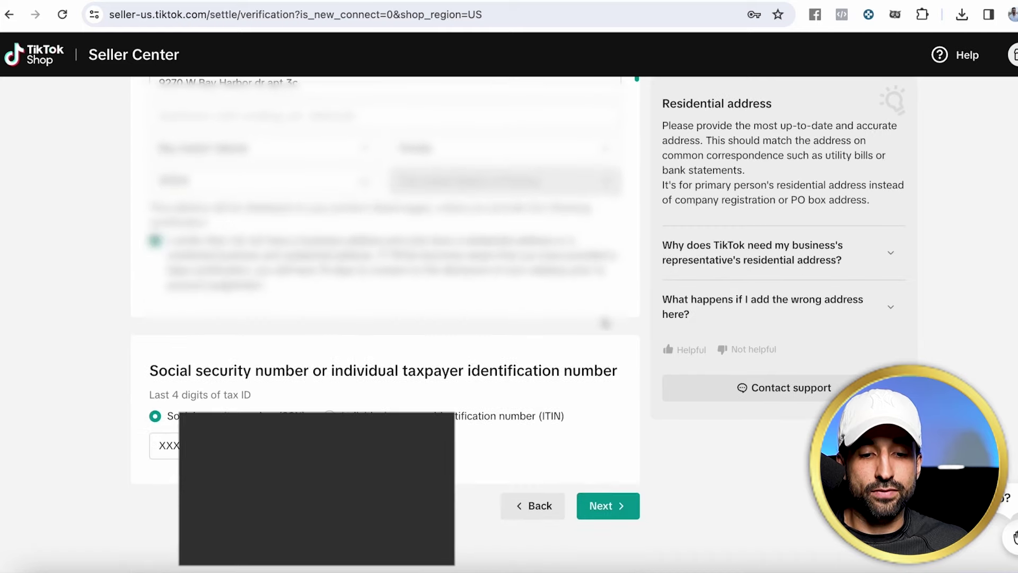
click(610, 505)
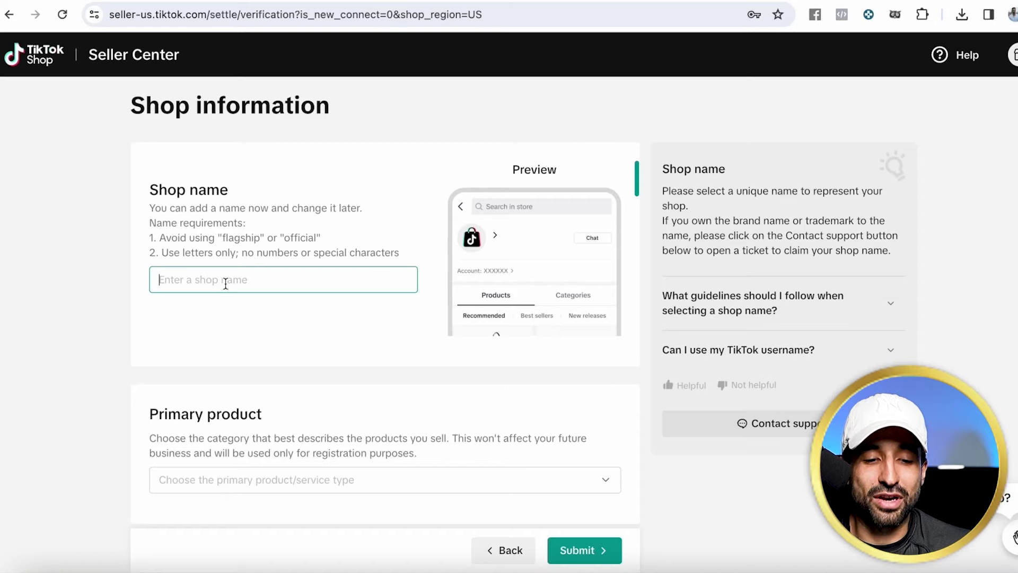
Name the shop 'The modest bear'
click(225, 283)
text(The modest bear)
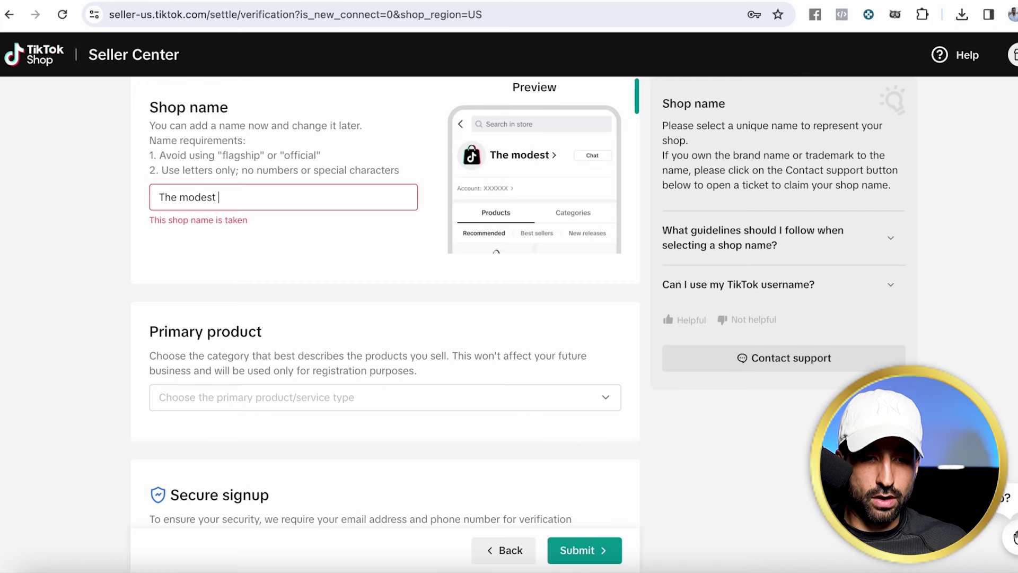
click(188, 263)
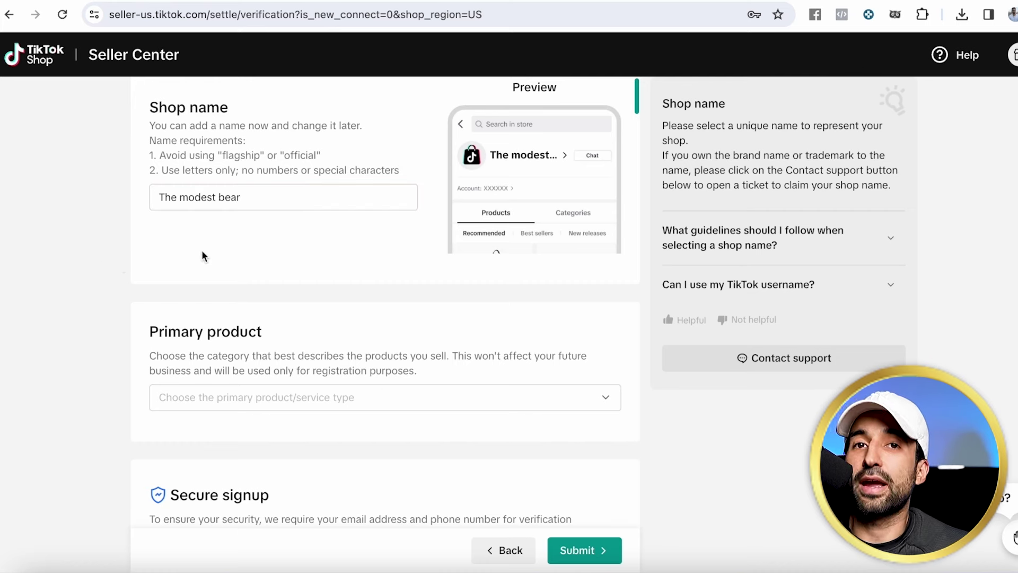
Set the primary product category to Sports & Outdoor
scroll(336, 300, down, 1)
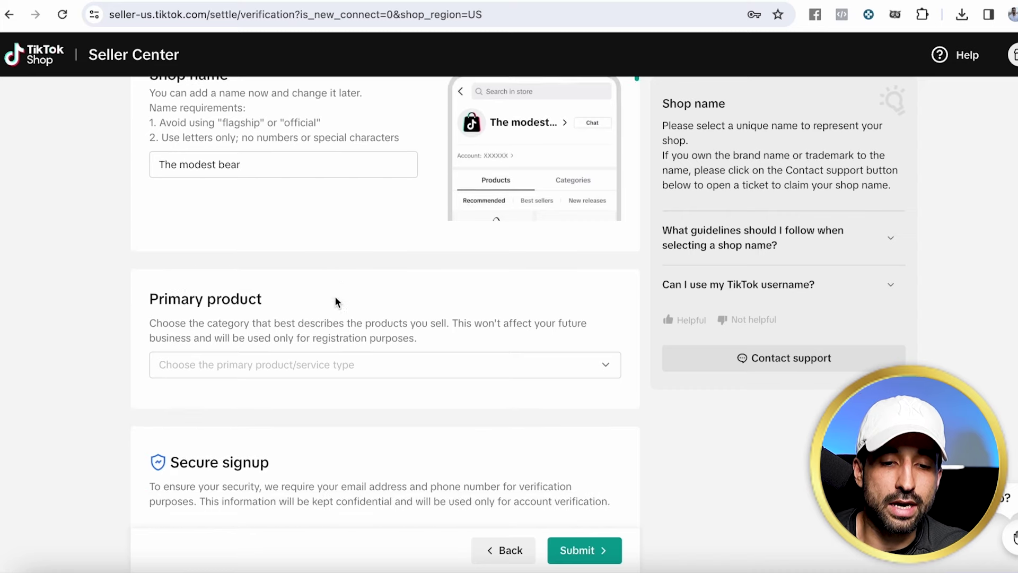
scroll(335, 193, down, 1)
scroll(334, 198, down, 3)
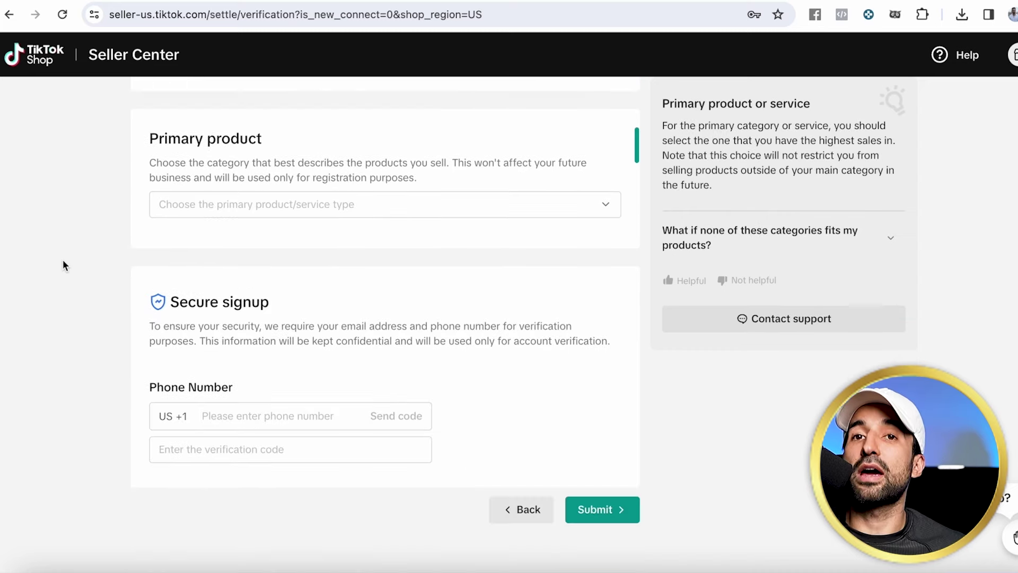
click(193, 214)
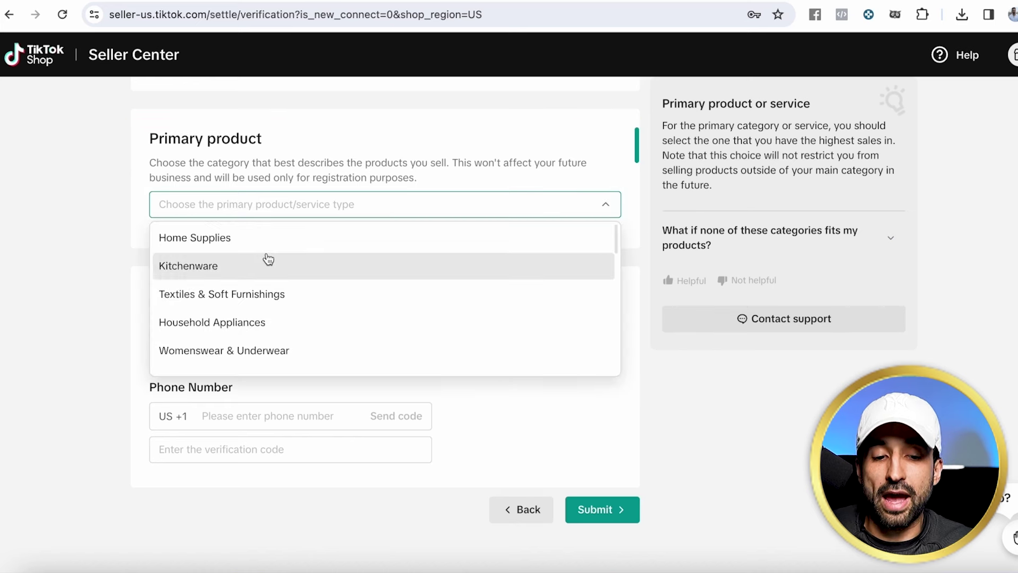
scroll(290, 321, down, 4)
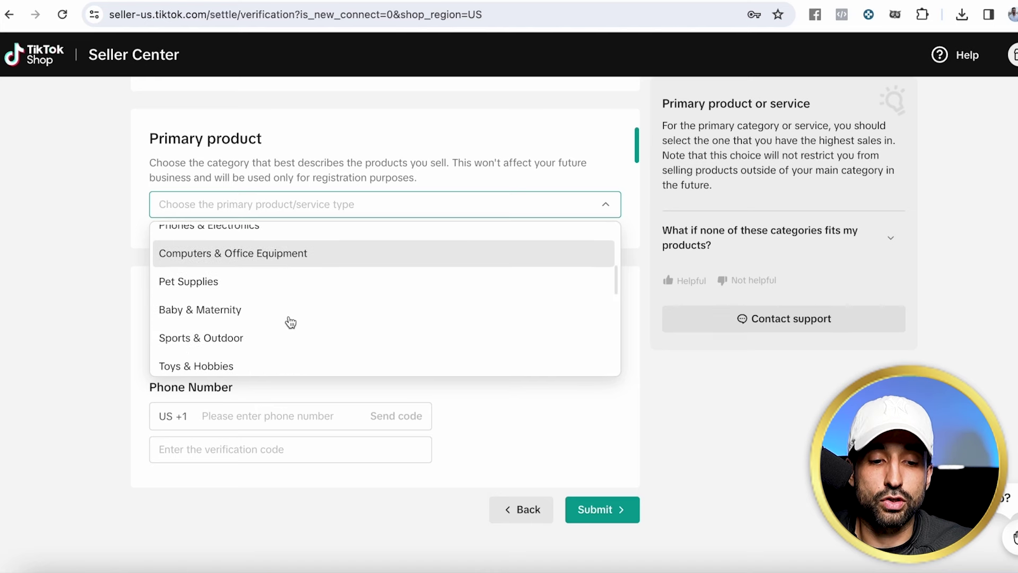
scroll(290, 322, down, 5)
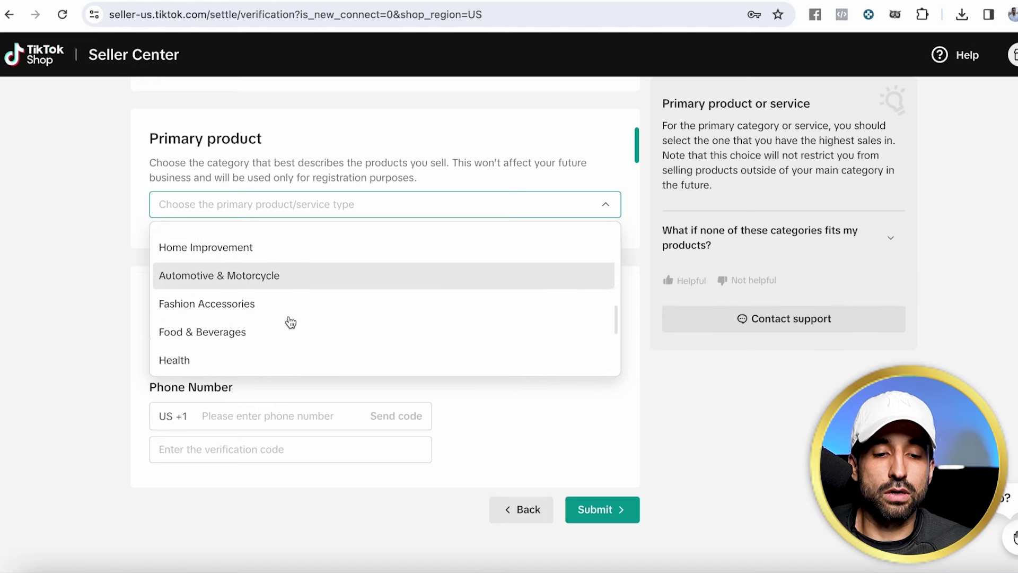
scroll(290, 322, down, 2)
text(sport)
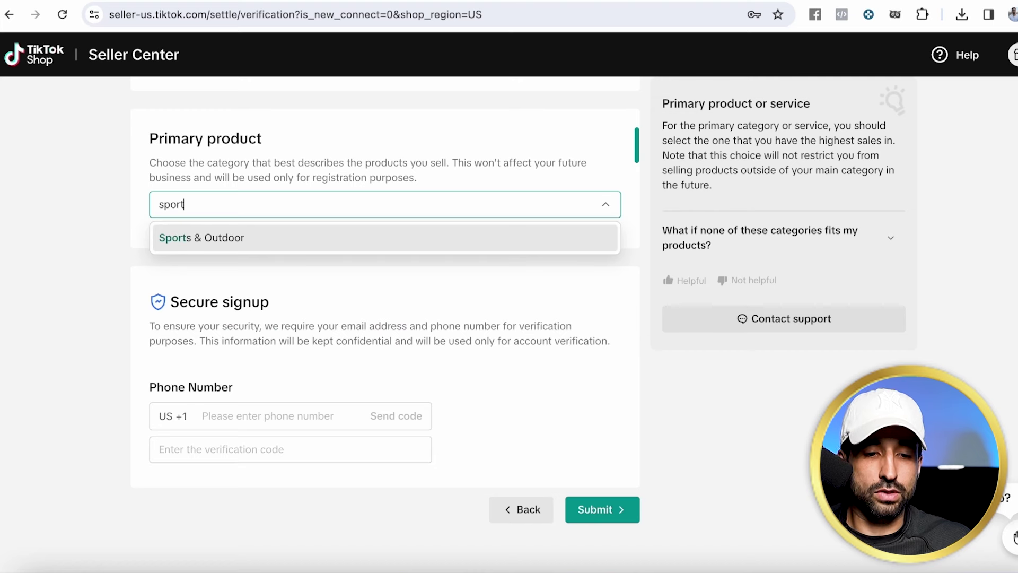
click(186, 233)
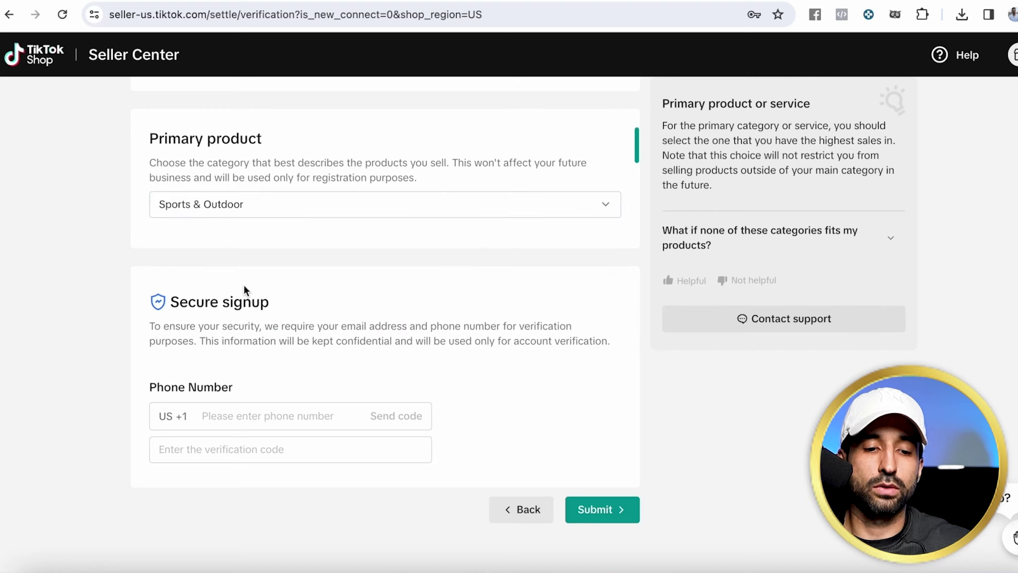
Enter the seller's phone number and request its verification code
click(366, 423)
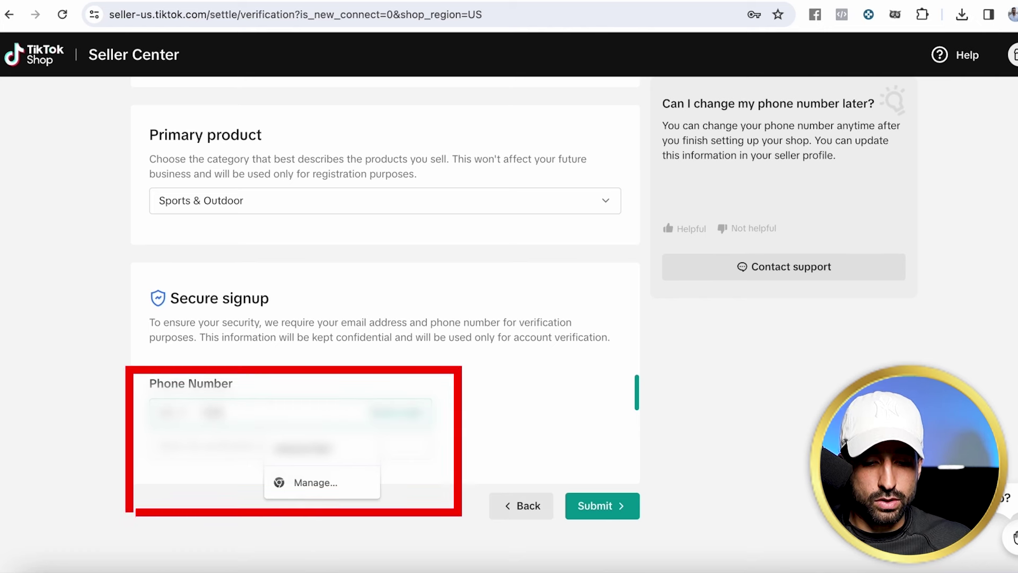
text(5551234)
click(103, 429)
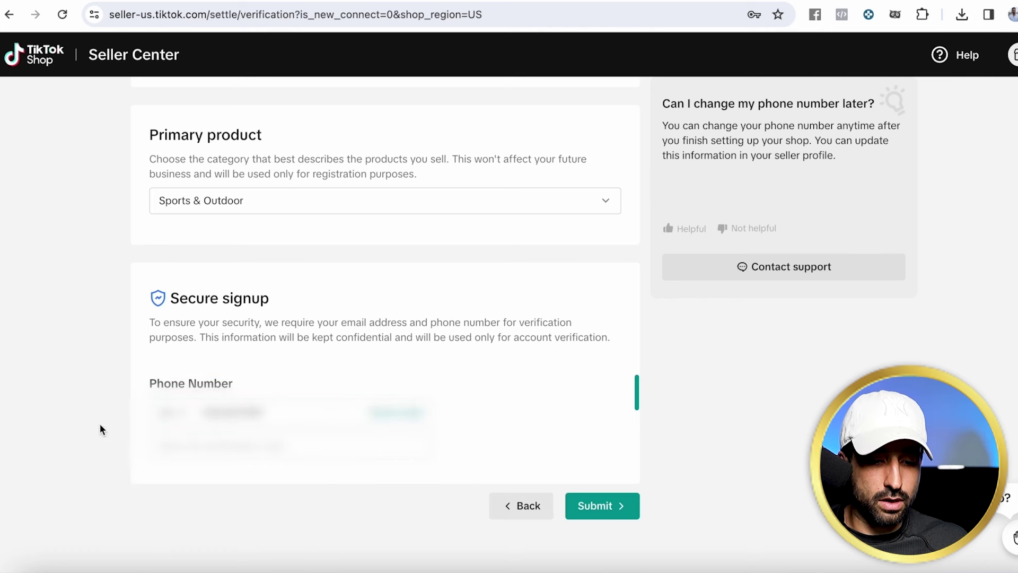
click(391, 422)
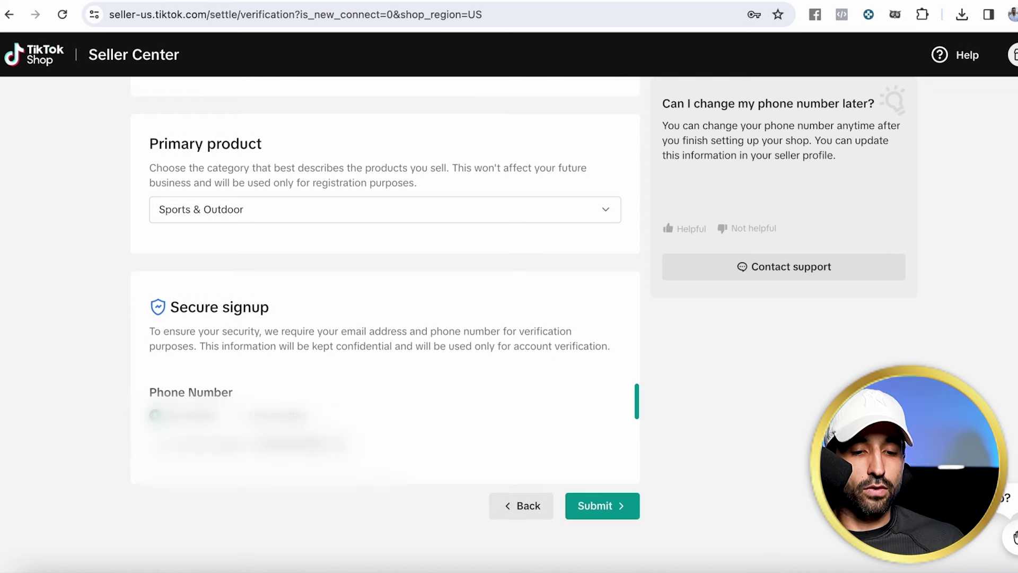
Submit the registration and confirm the information summary
scroll(523, 392, up, 5)
scroll(523, 393, down, 5)
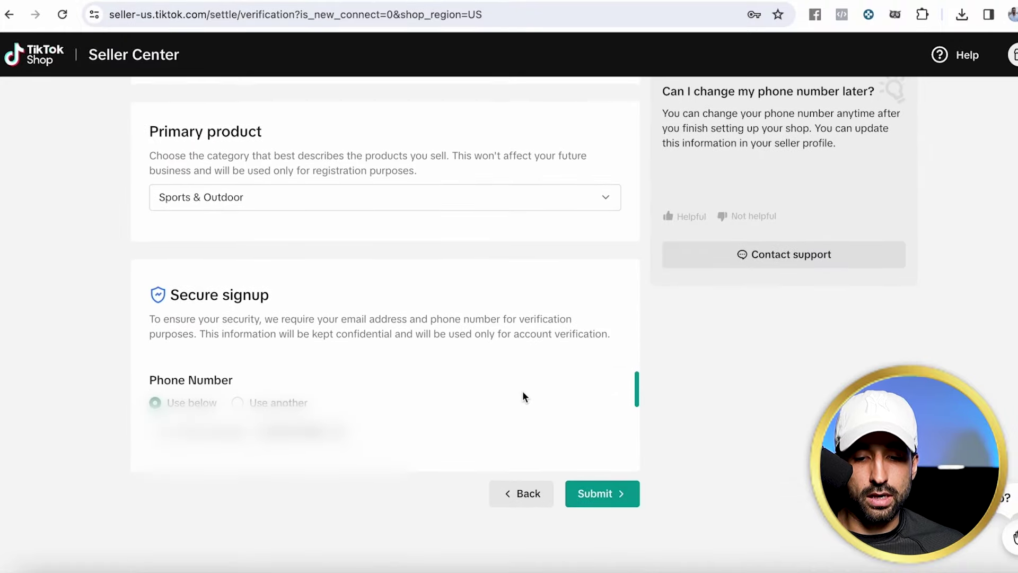
click(611, 512)
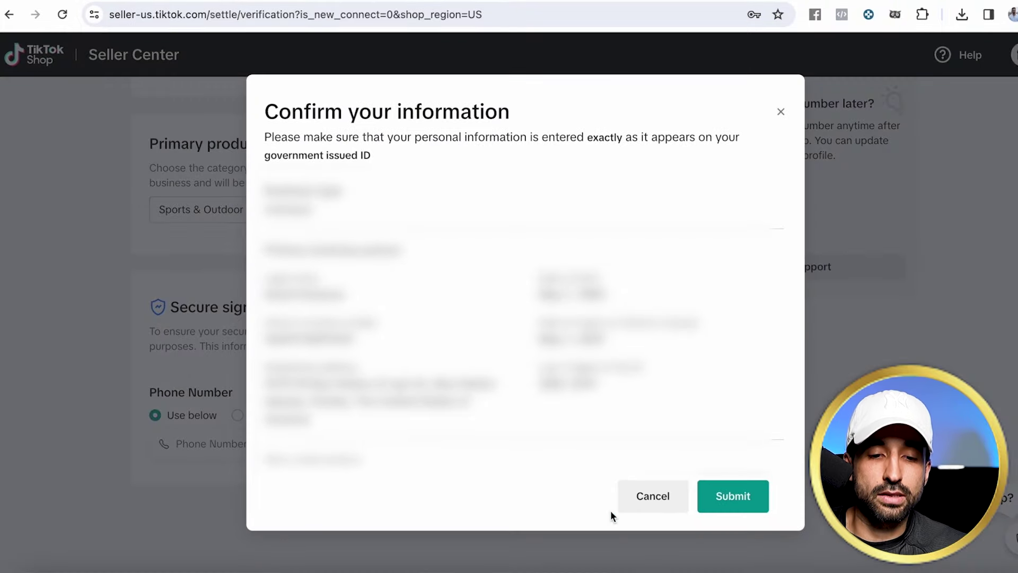
scroll(610, 334, down, 2)
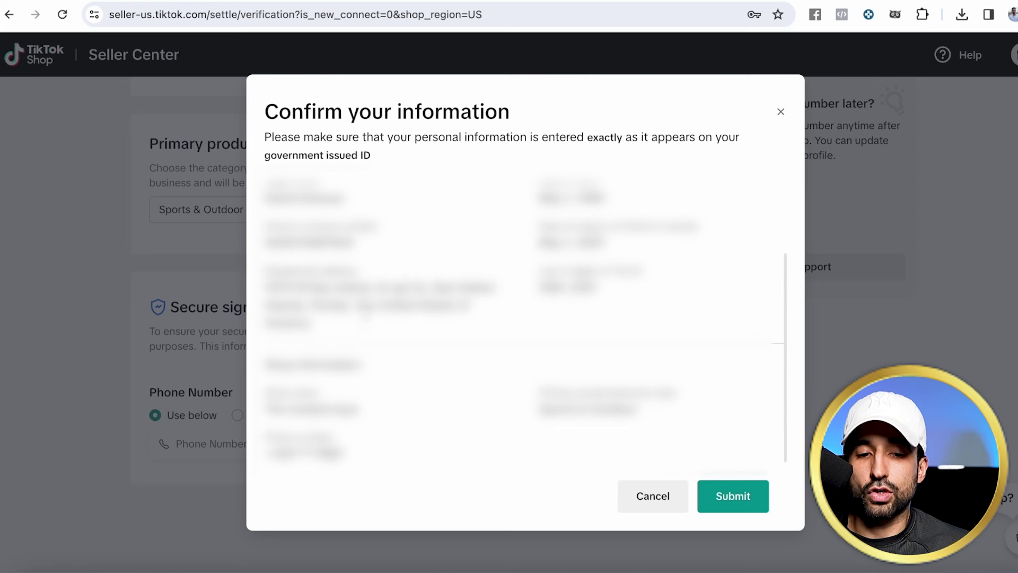
scroll(523, 322, up, 2)
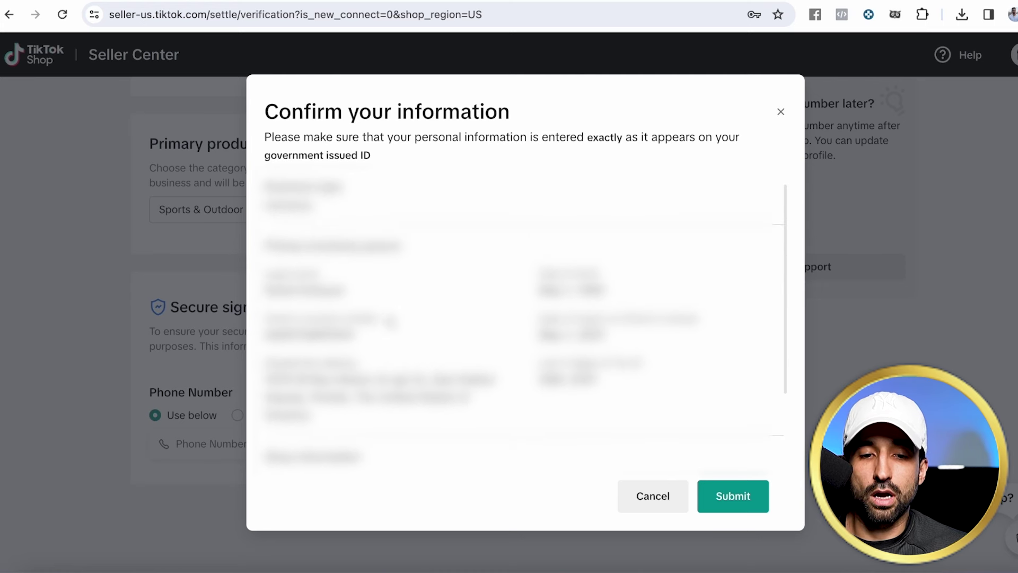
scroll(750, 466, down, 3)
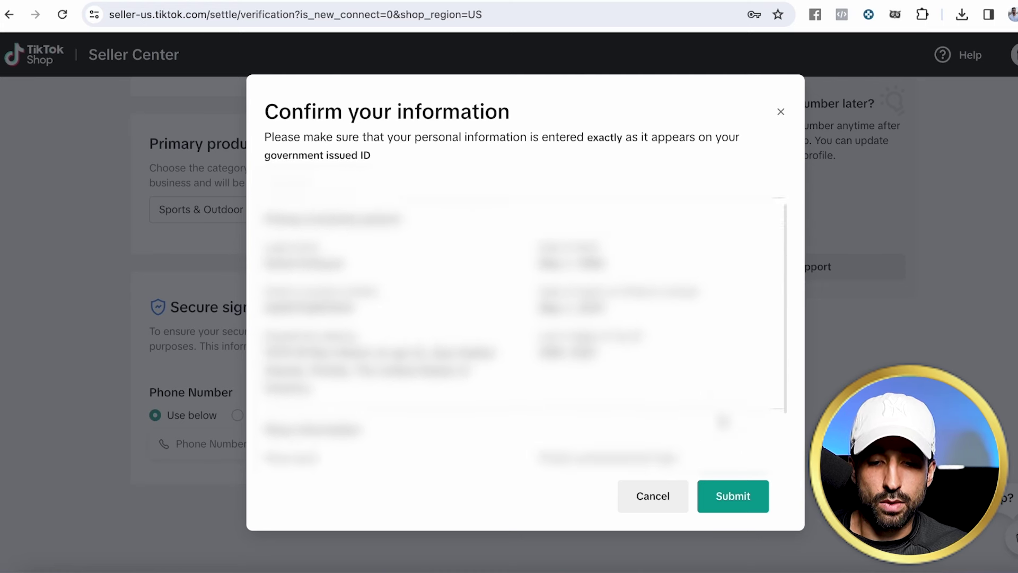
click(747, 494)
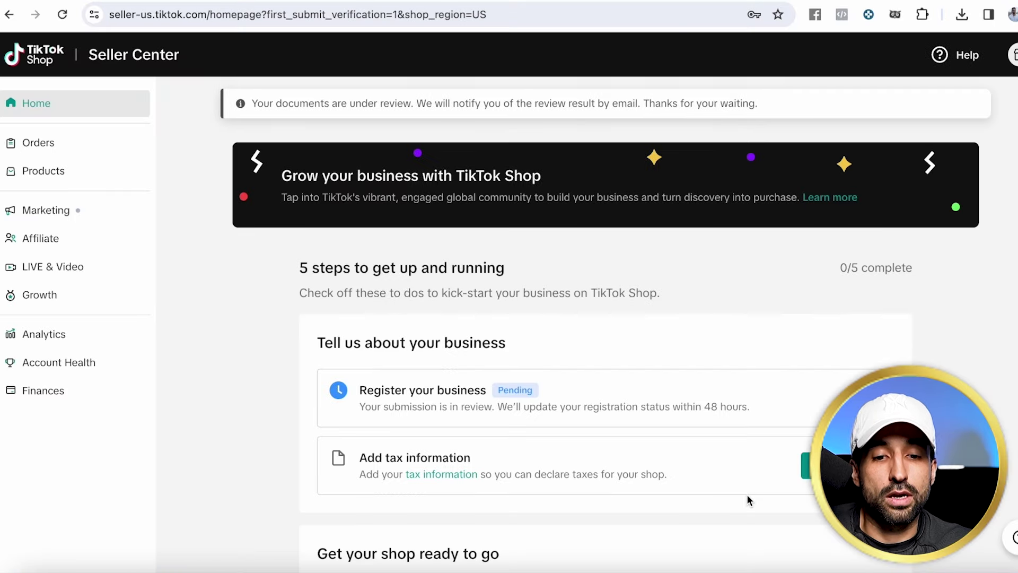
drag(276, 104, 448, 104)
click(447, 106)
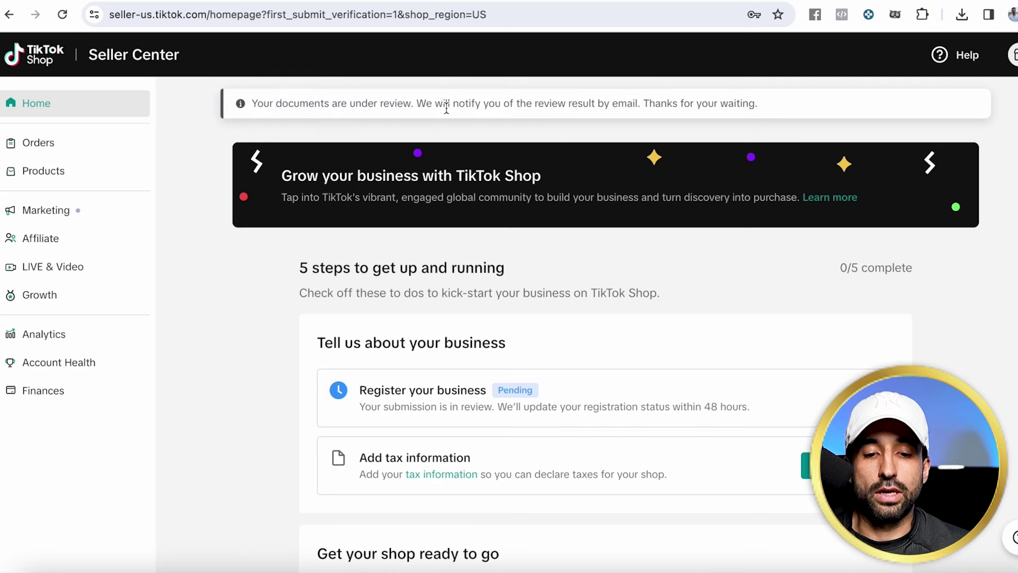